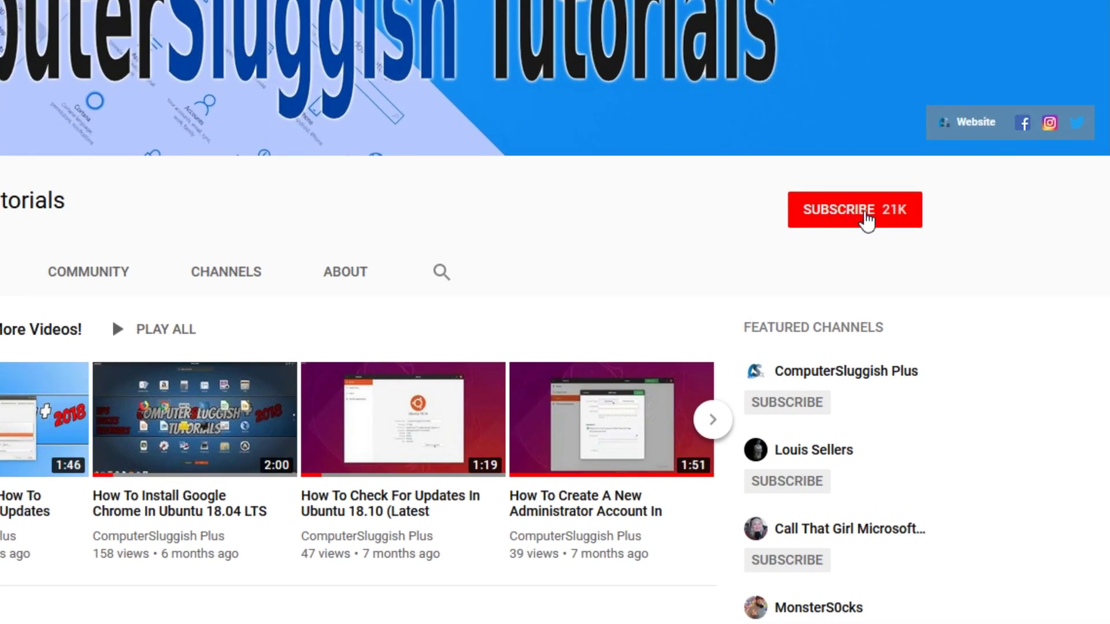
# Subscribe to ComputerSluggish Tutorials on YouTube and turn on its notification bell
pyautogui.click(866, 219)
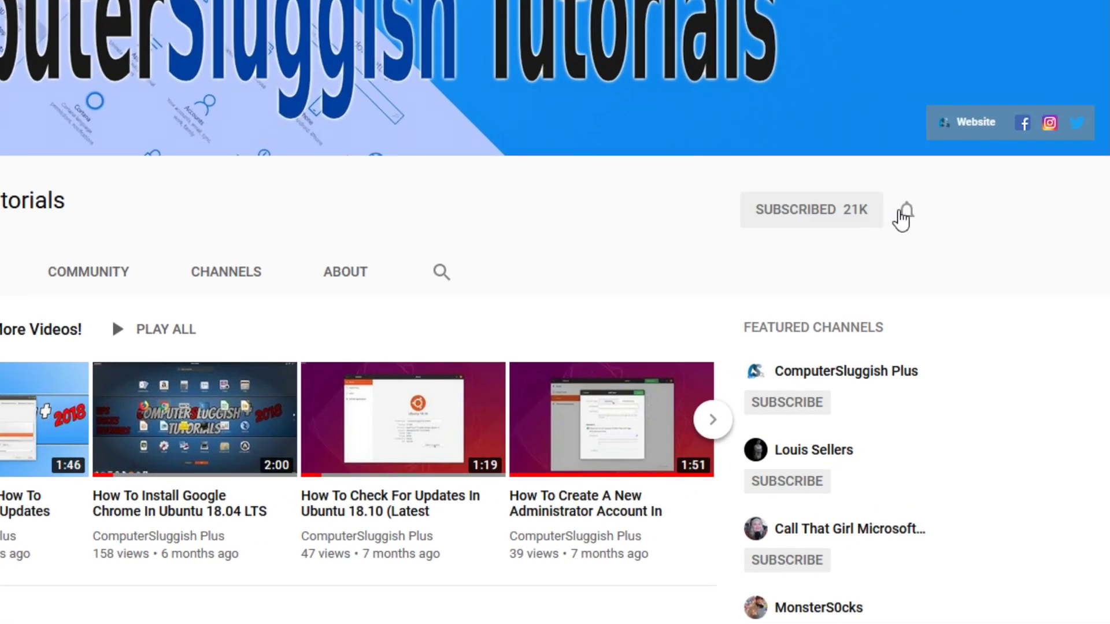
pyautogui.click(908, 217)
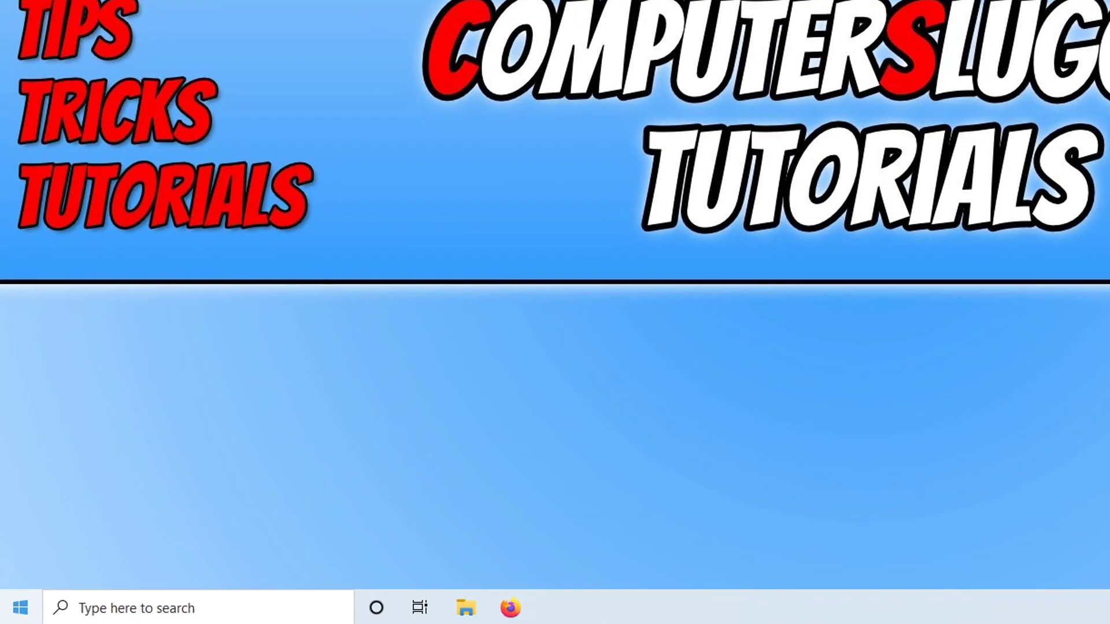
# Search 'verifier' from the Start menu and run it to open Driver Verifier Manager
pyautogui.click(14, 612)
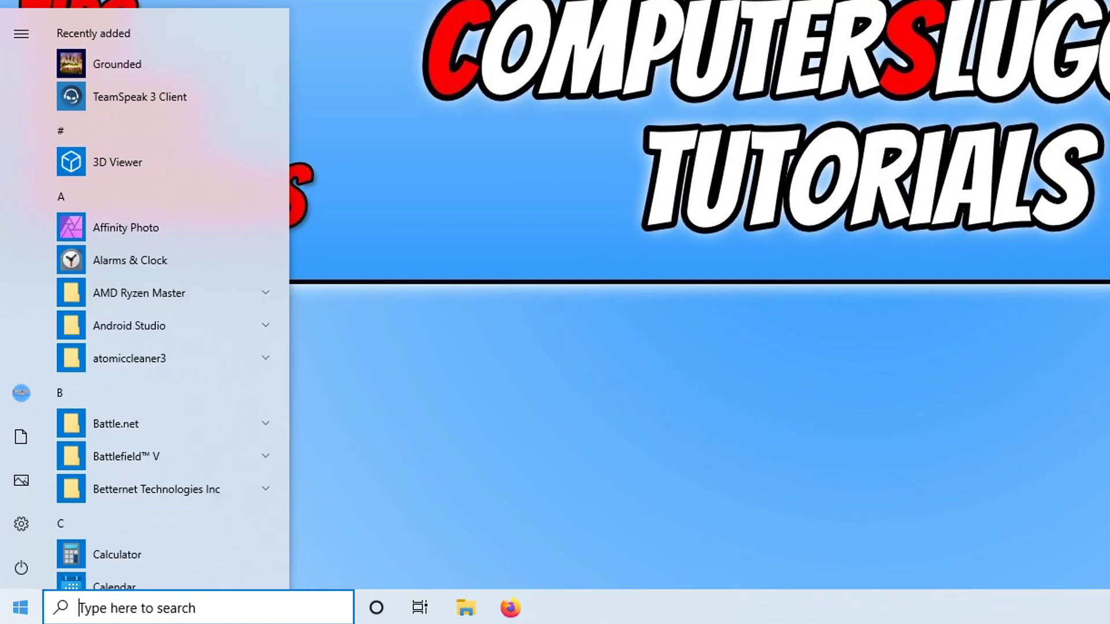
pyautogui.write('verifier')
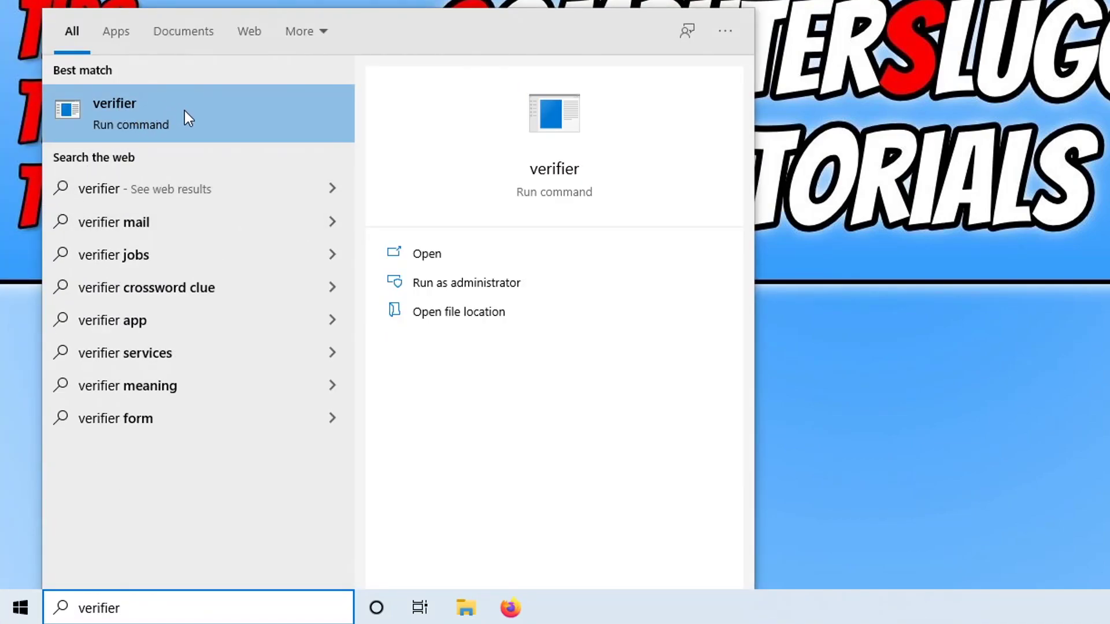
pyautogui.click(144, 105)
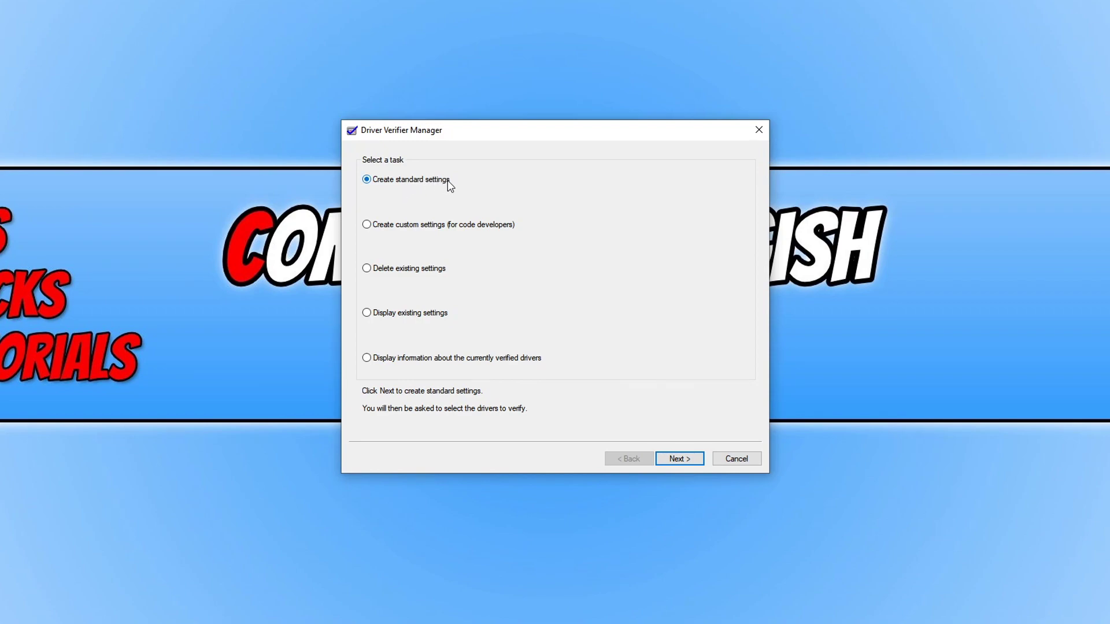
# Choose Create standard settings, then 'Select driver names from a list' to show all installed drivers
pyautogui.click(680, 459)
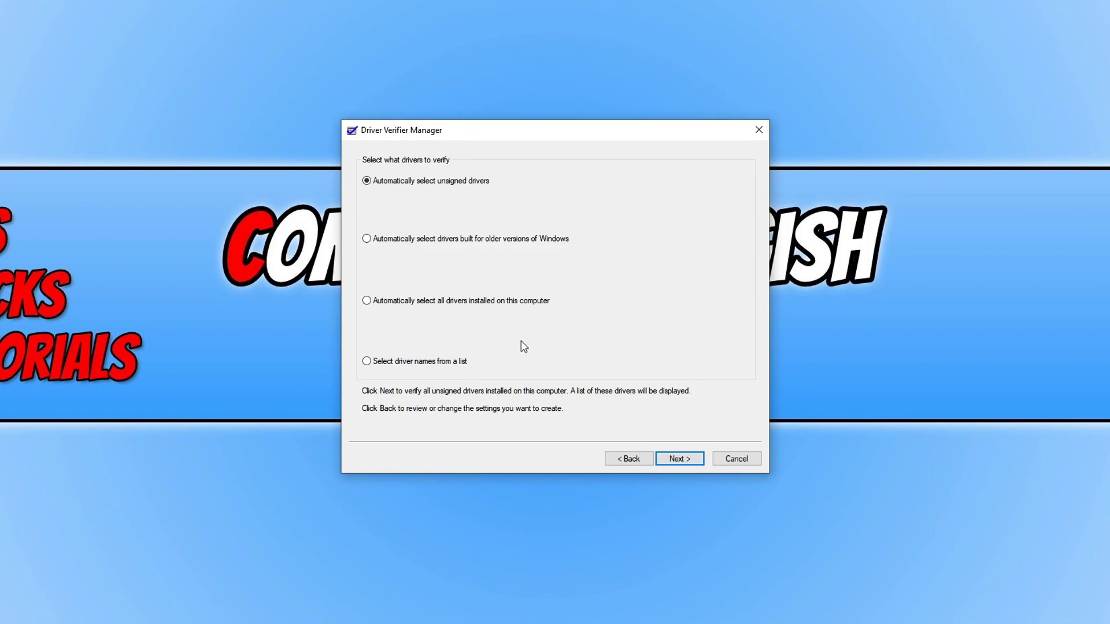
pyautogui.click(457, 362)
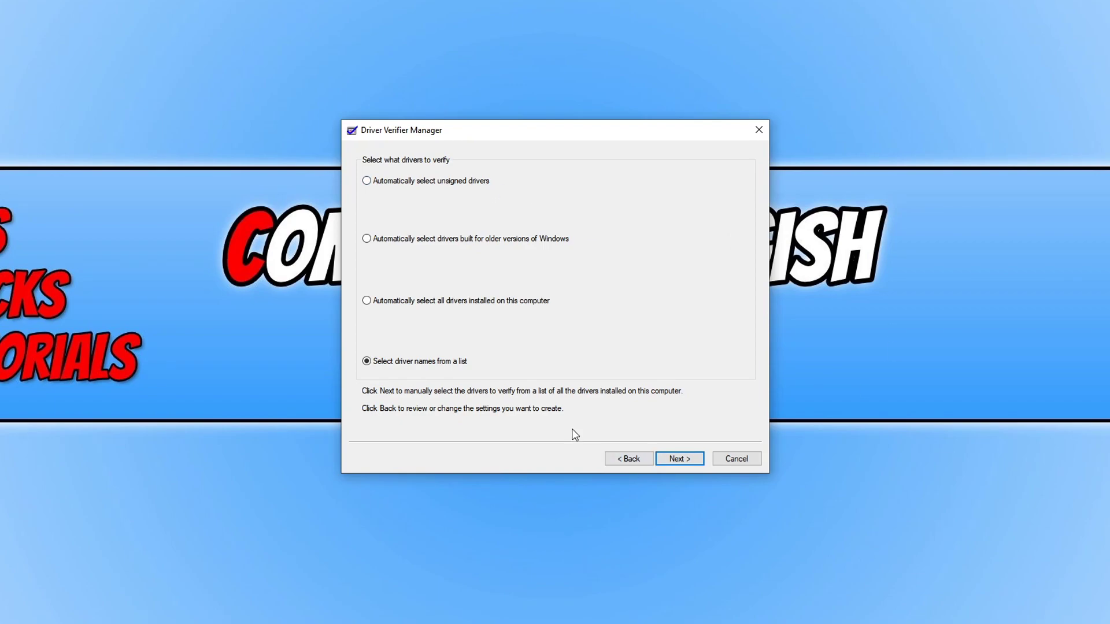
pyautogui.click(692, 462)
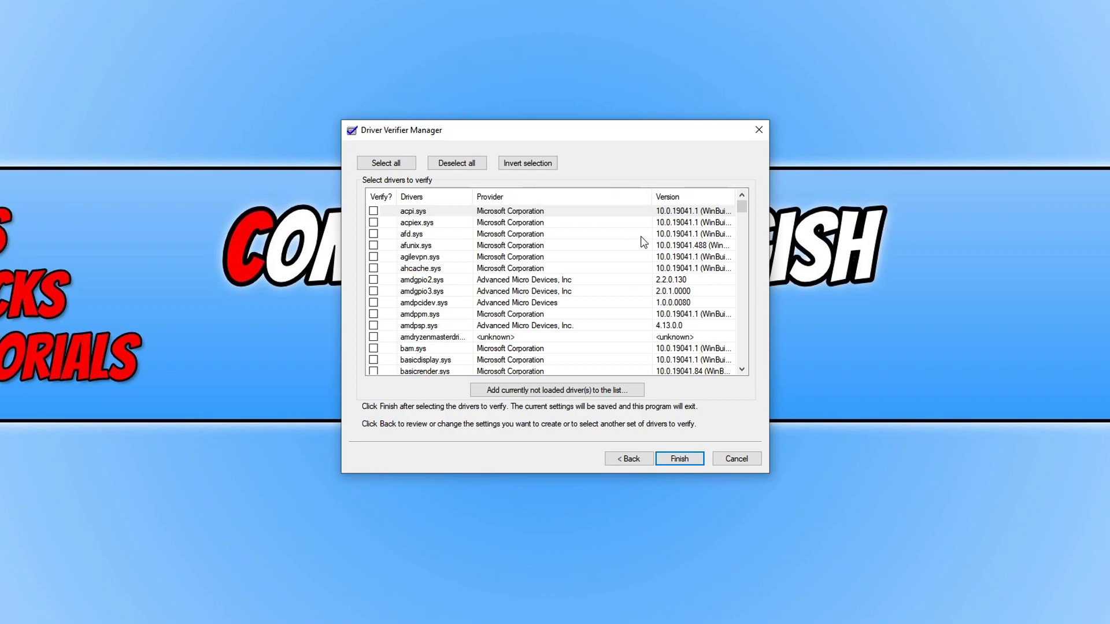
# Sort the drivers by Provider, tick only cimfs.sys for verification, and finish to save
pyautogui.click(527, 199)
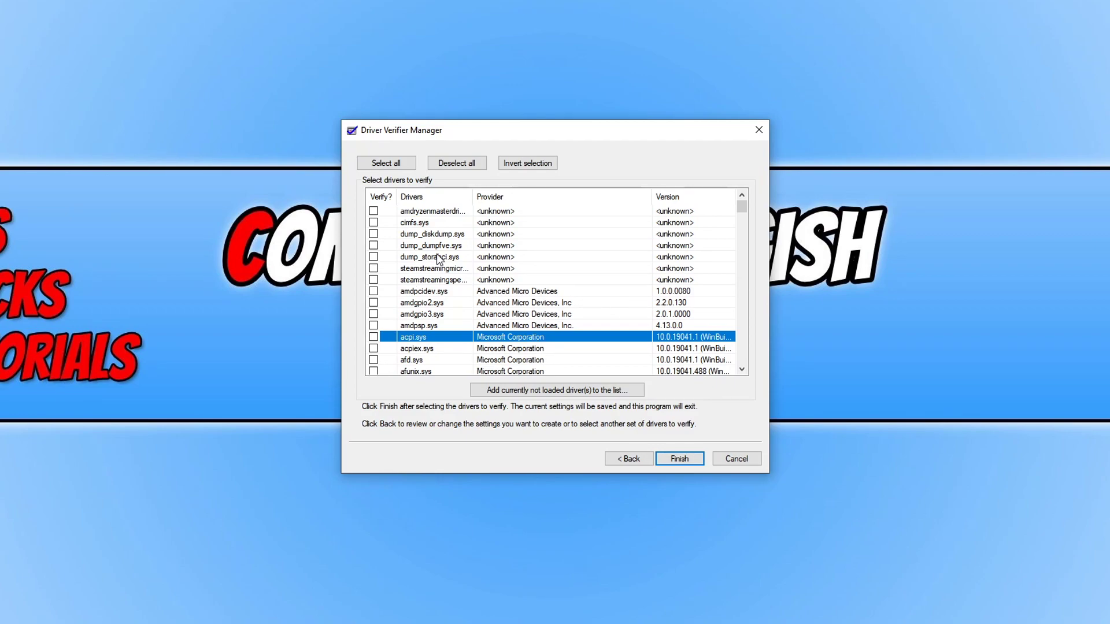
pyautogui.click(373, 223)
pyautogui.click(500, 237)
pyautogui.click(494, 227)
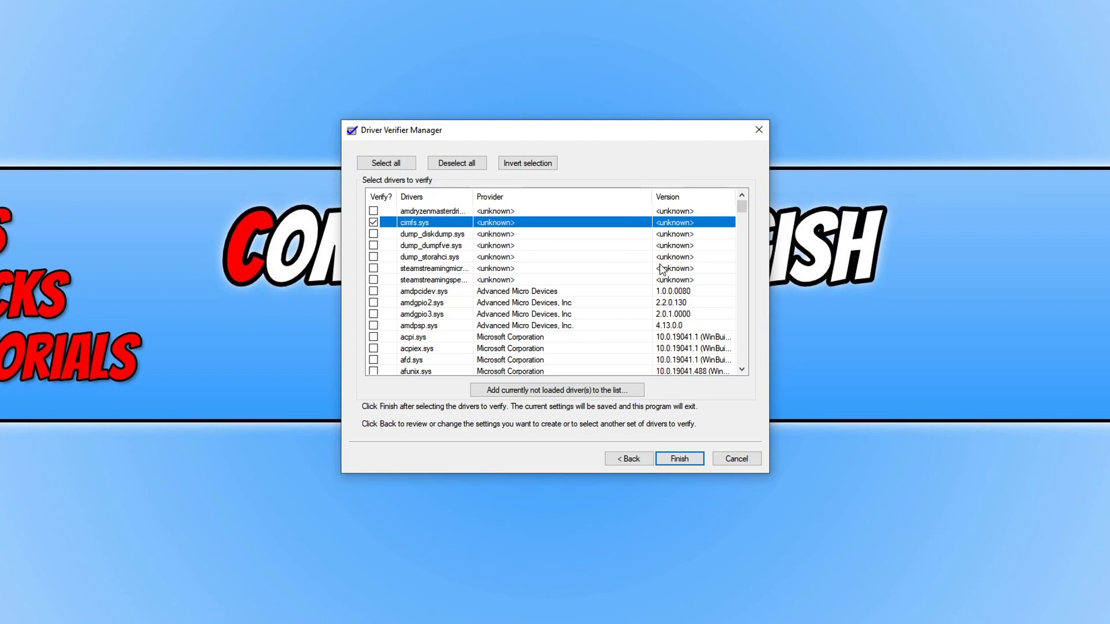
pyautogui.click(692, 462)
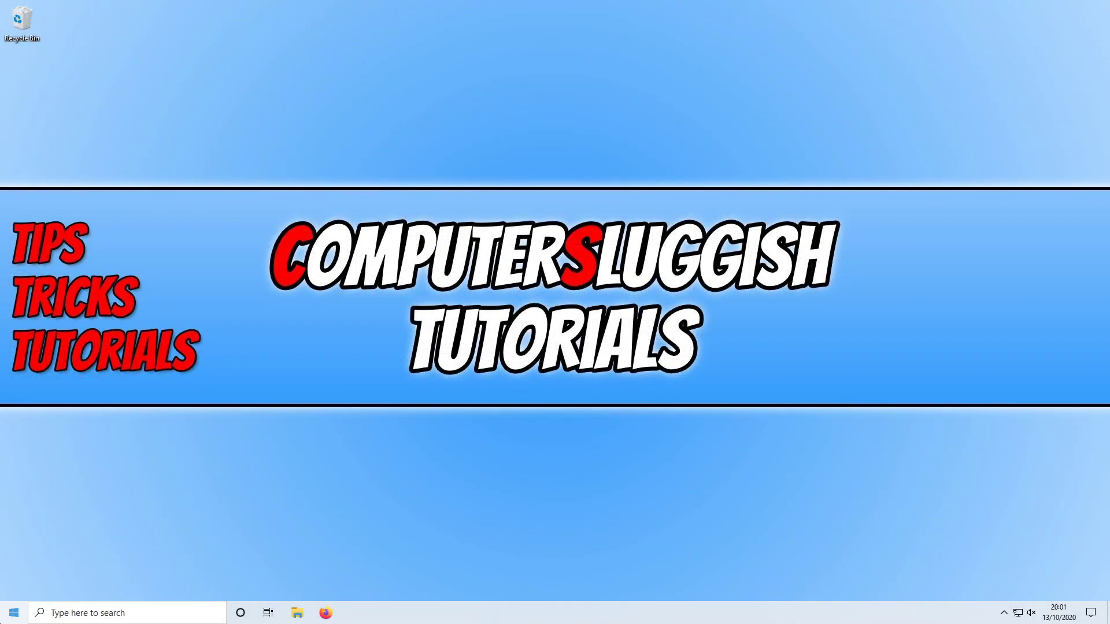
# Relaunch verifier and display the currently verified drivers, showing cimfs.sys as Loaded
pyautogui.click(14, 613)
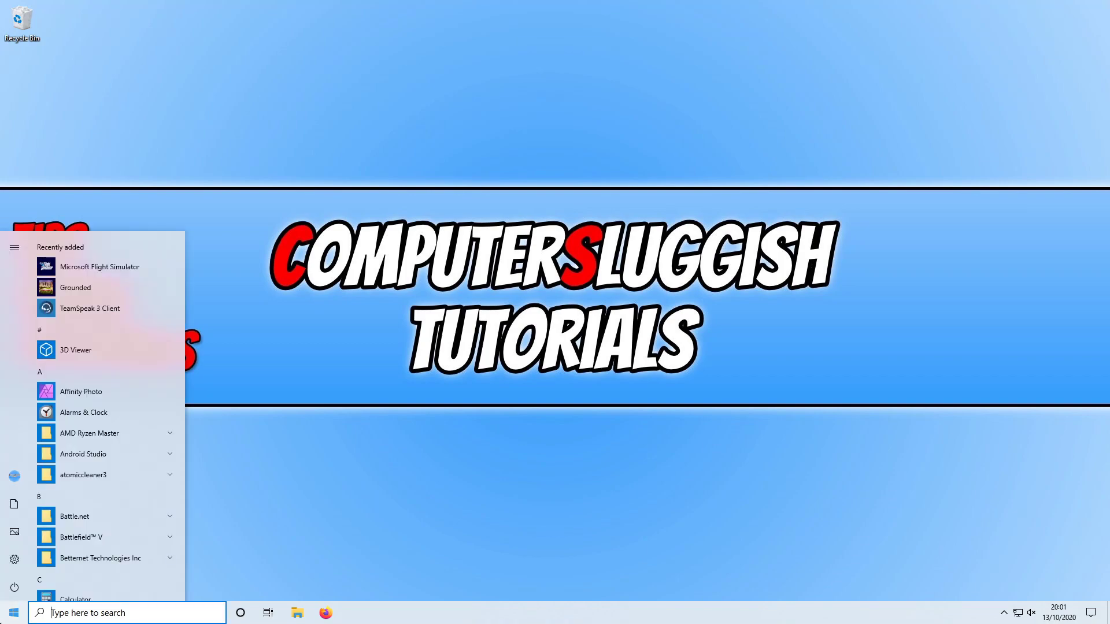
pyautogui.write('v')
pyautogui.write('ifier')
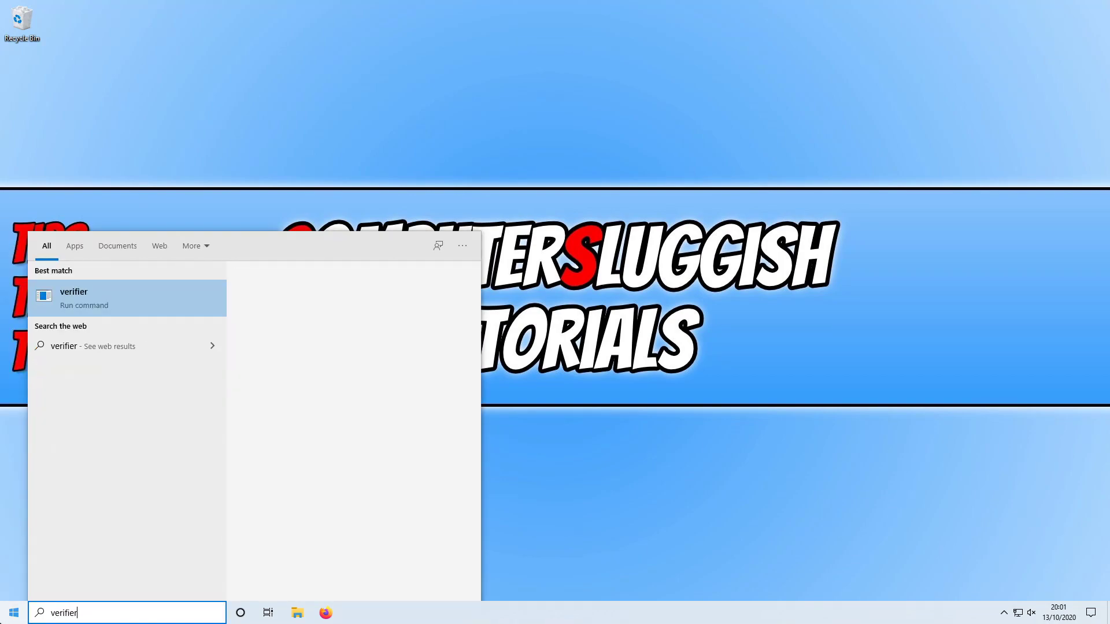
pyautogui.click(78, 297)
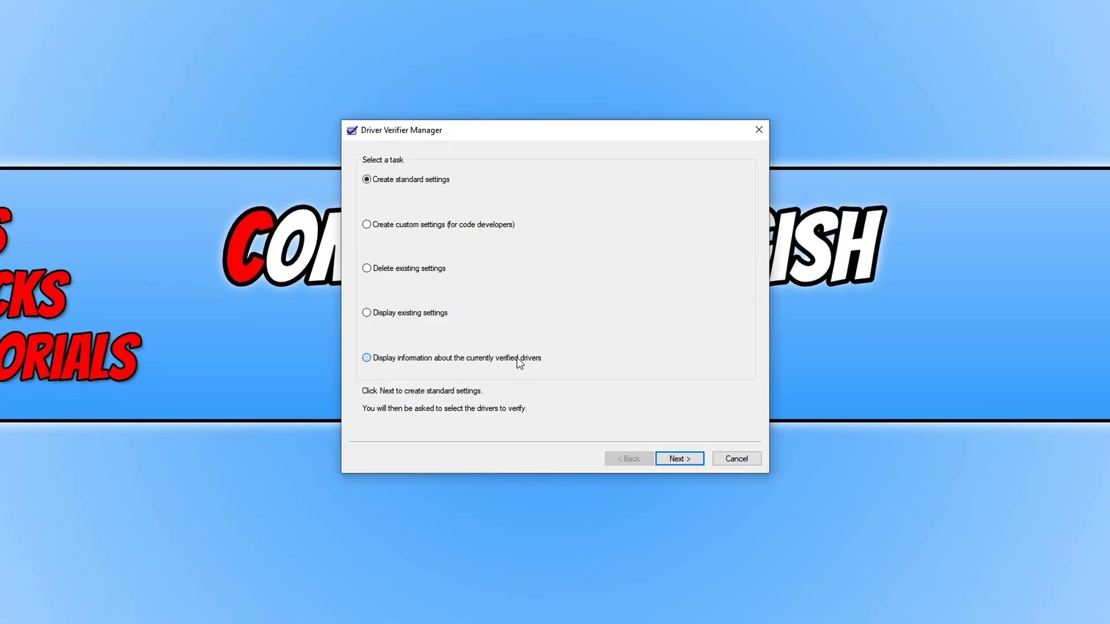
pyautogui.click(519, 360)
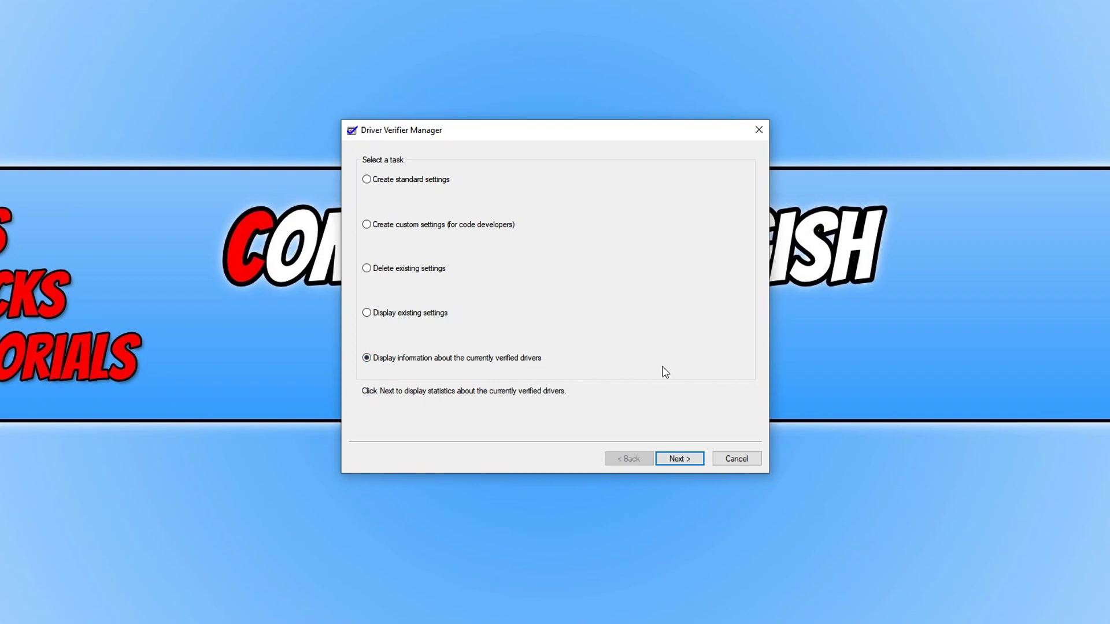
pyautogui.click(685, 459)
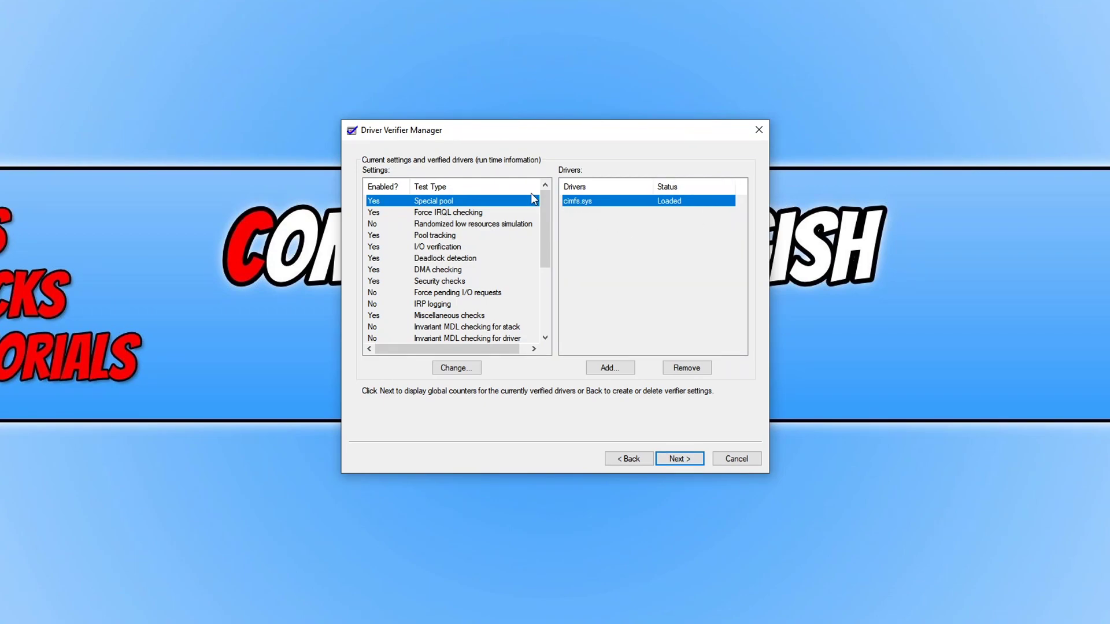
# Step through the global counters and cimfs.sys driver counters, then finish to close the verifier
pyautogui.moveTo(542, 199); pyautogui.dragTo(528, 181)
pyautogui.click(689, 462)
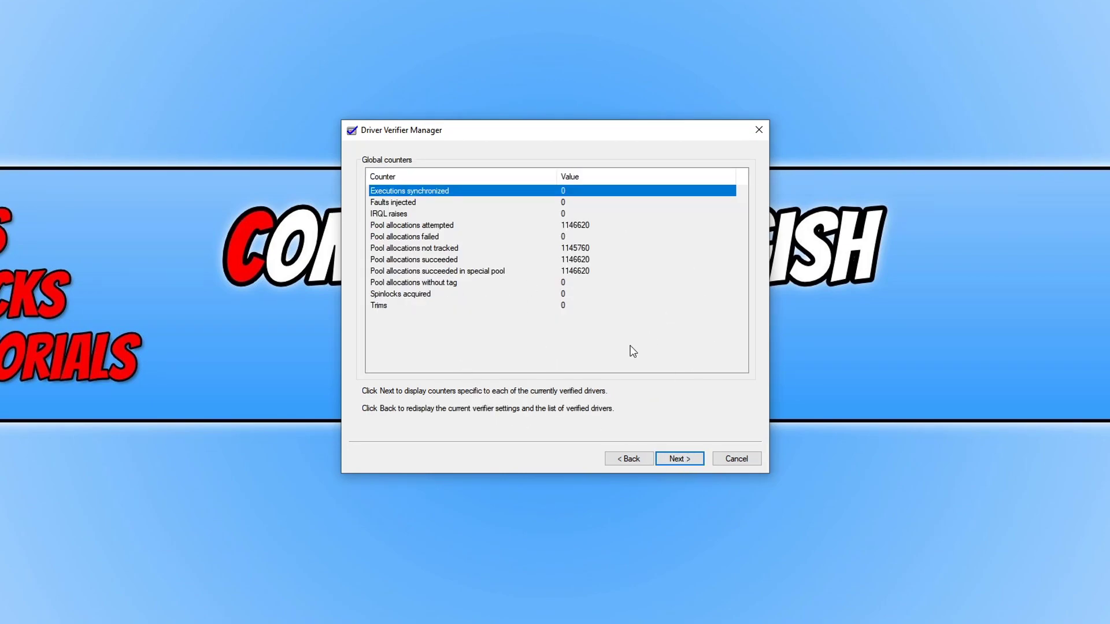
pyautogui.click(684, 458)
pyautogui.click(498, 174)
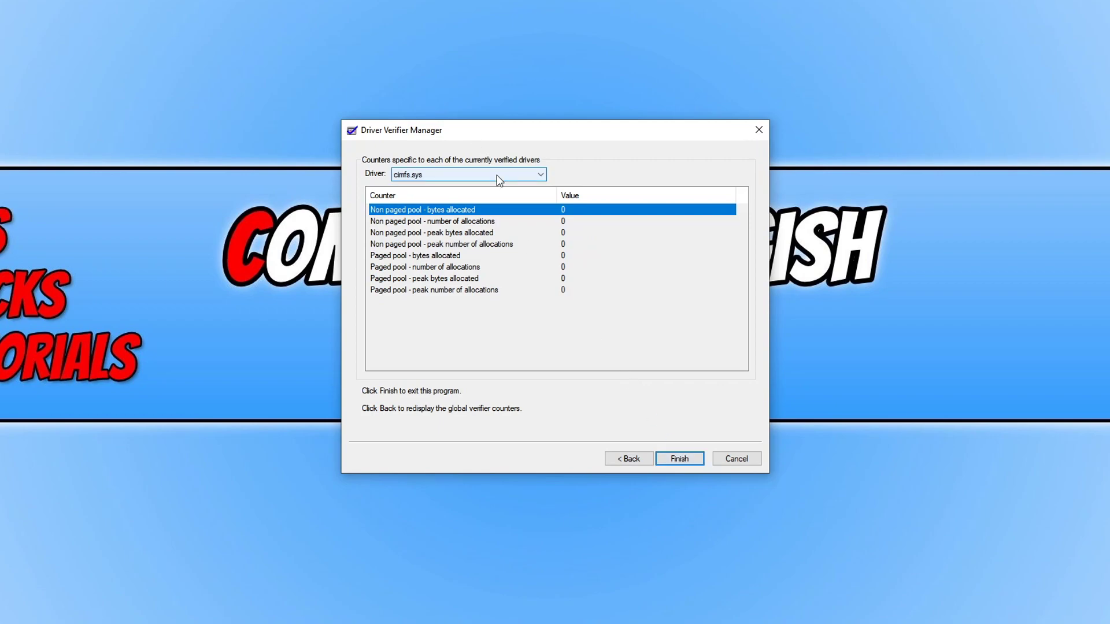
pyautogui.click(654, 179)
pyautogui.click(677, 456)
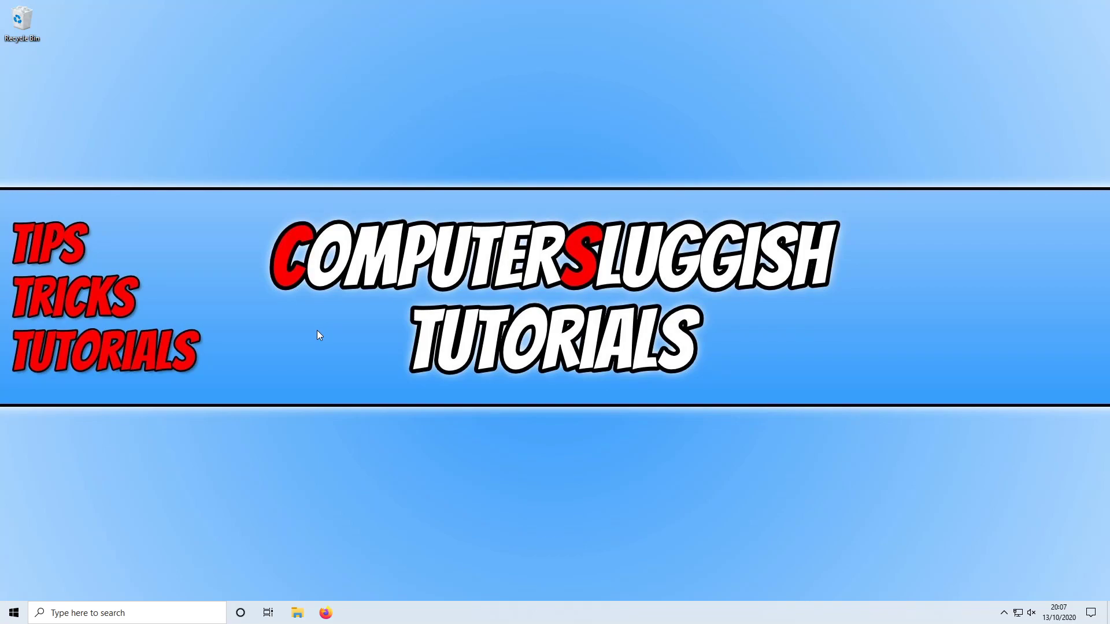
# Relaunch verifier and choose Delete existing settings, then finish to remove all verifier settings
pyautogui.click(14, 613)
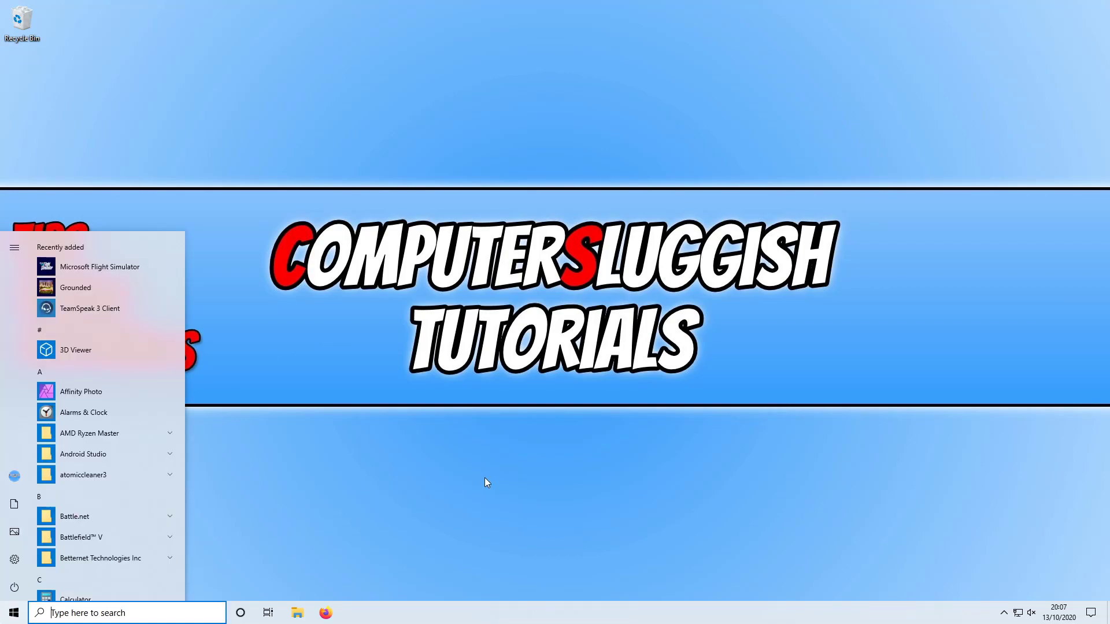
pyautogui.write('verifier')
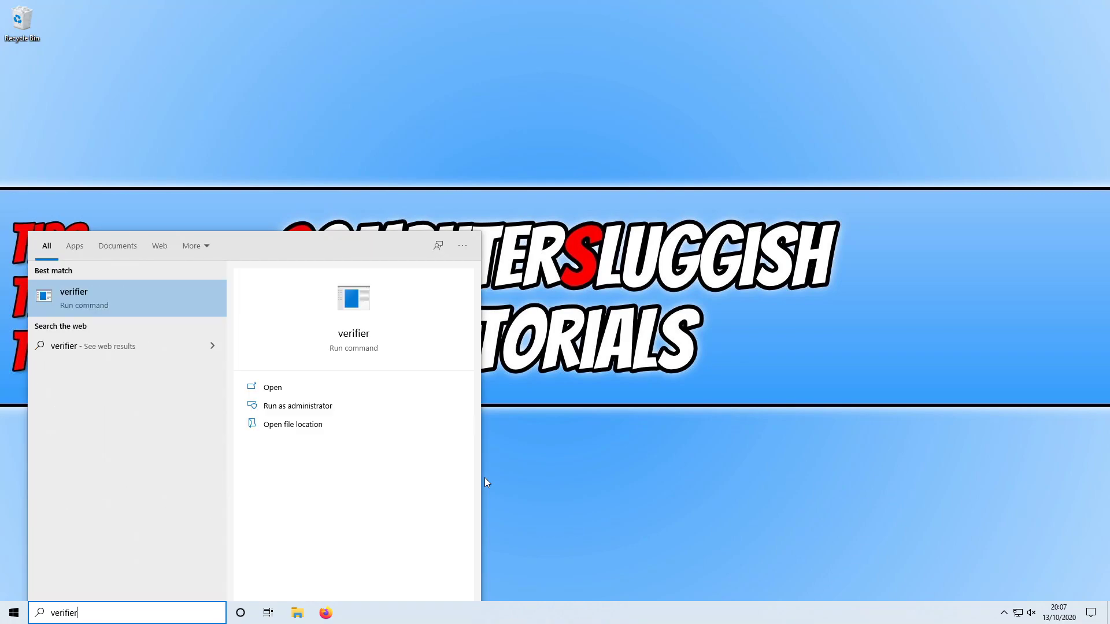
pyautogui.press('Return')
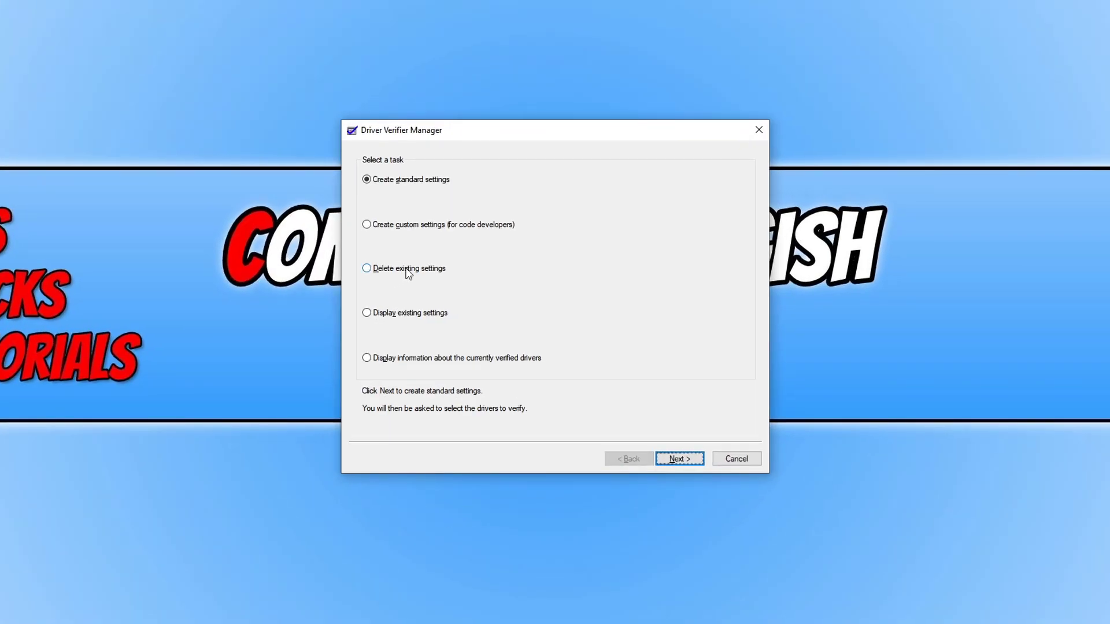
pyautogui.click(412, 271)
pyautogui.click(682, 457)
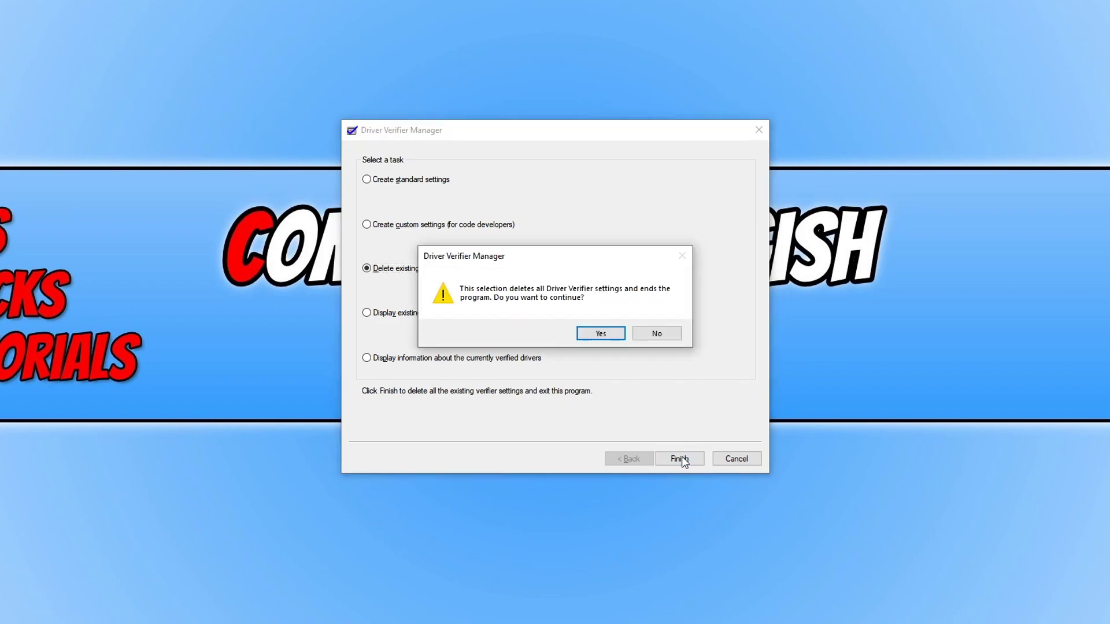